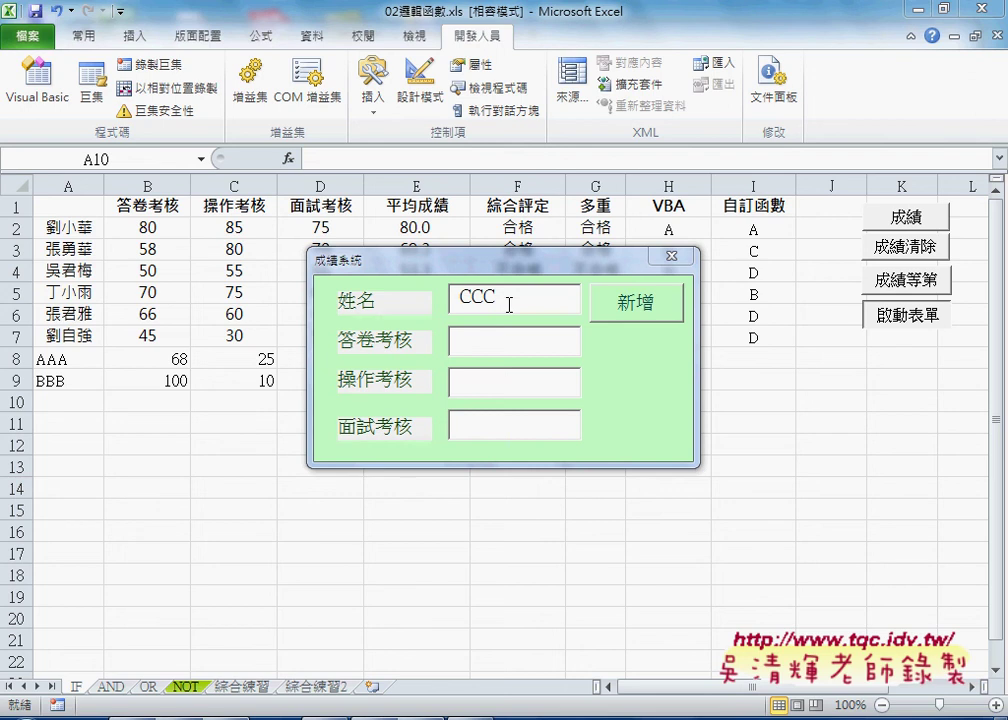
- Enter scores 56, 23 and 89 in the grade form and trigger the txt04 handler's breakpoint
click(520, 337)
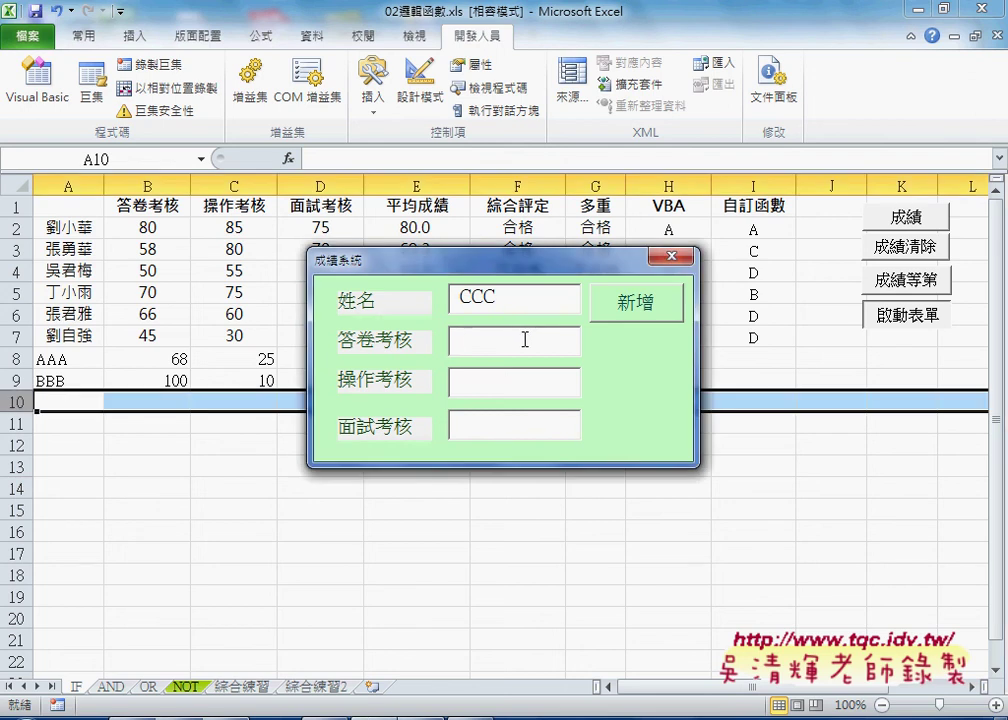
text(56)
key(Tab)
text(23)
key(Tab)
text(89)
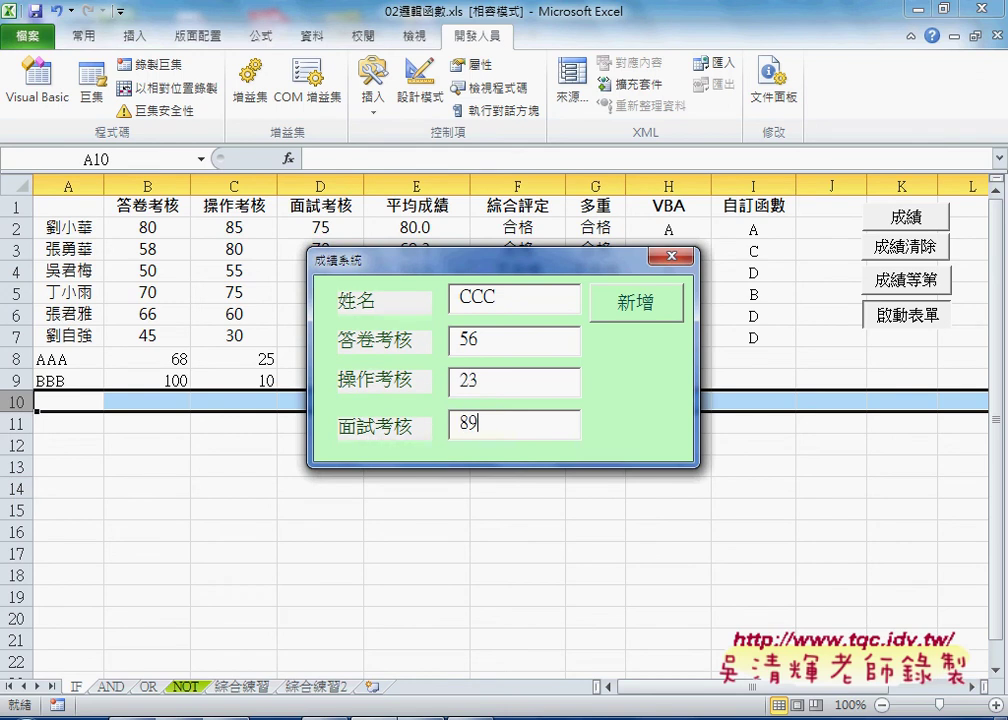
click(529, 304)
key(Tab)
key(Tab)
key(Tab)
key(Return)
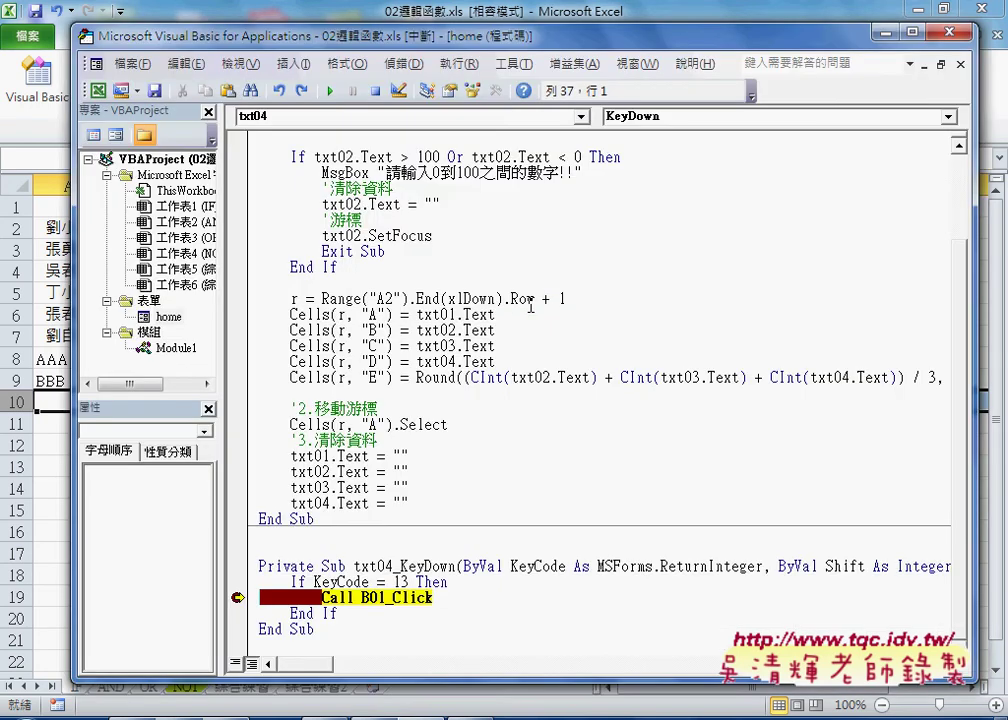
- Clear the breakpoint on Call B01_Click and delete the whole txt04_KeyDown procedure
key(F9)
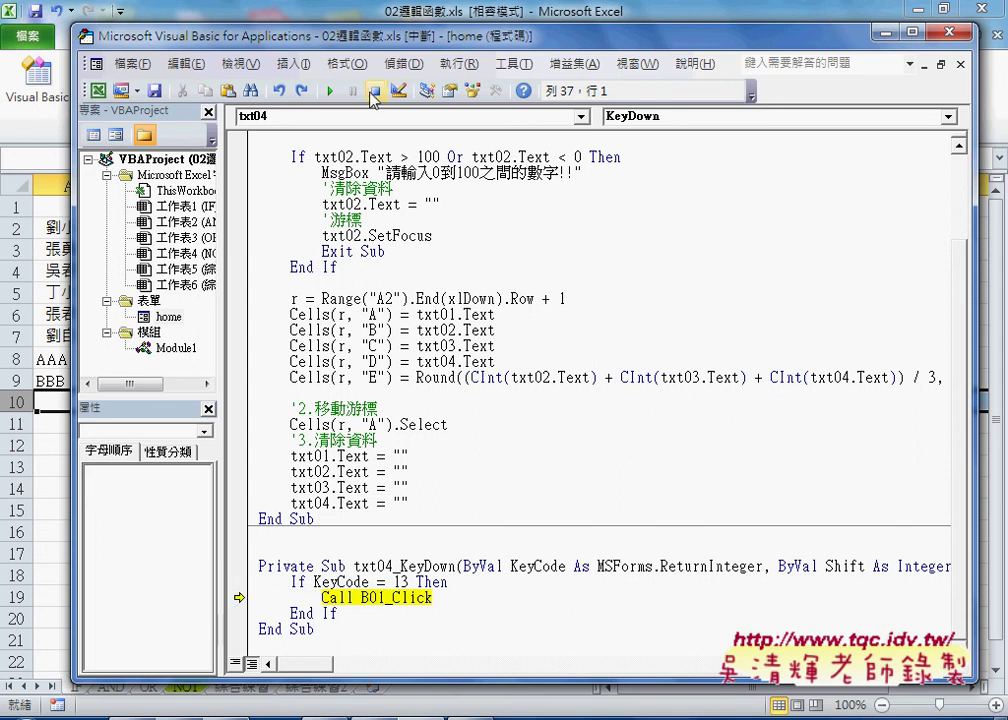
drag(316, 630, 261, 553)
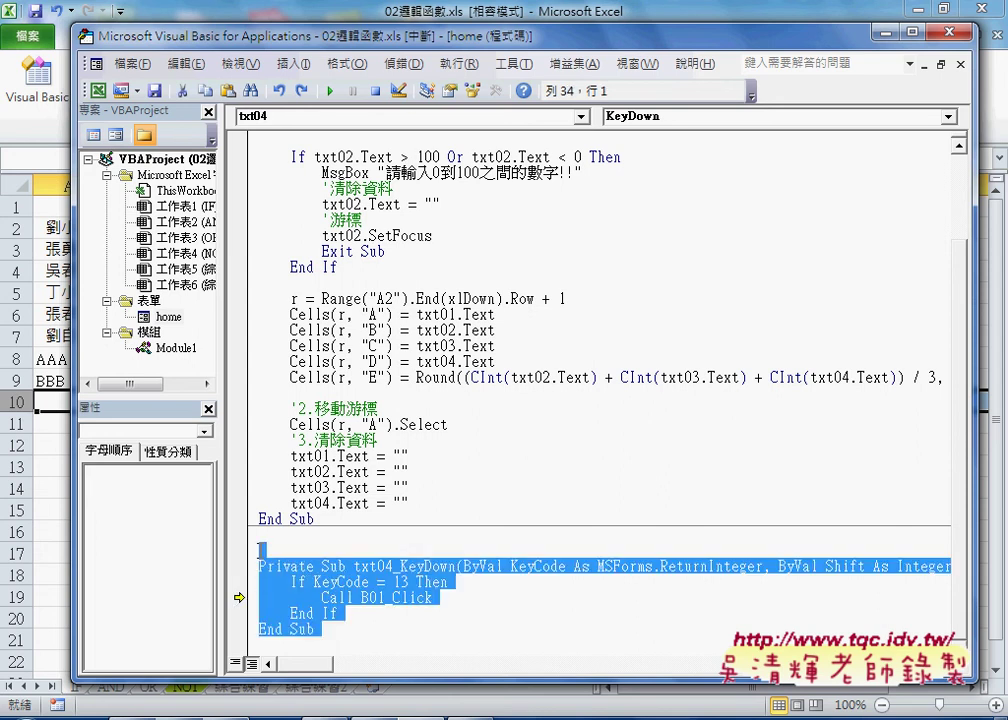
key(Delete)
- Confirm the project reset, relaunch the form, and enter CC with scores 22, 55 and 89
click(430, 436)
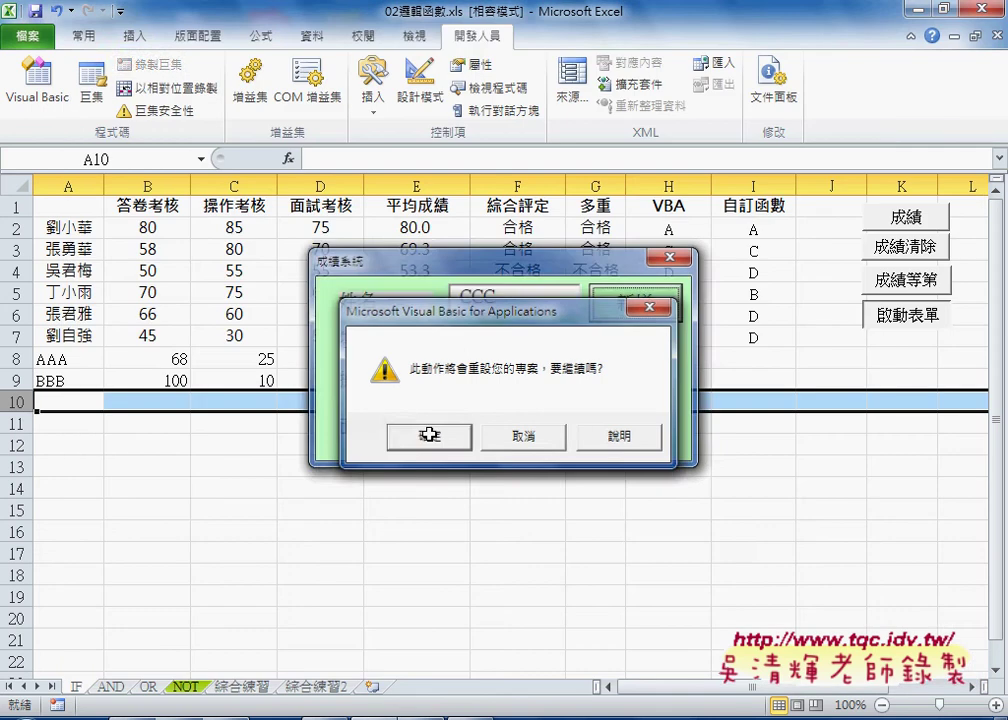
click(900, 315)
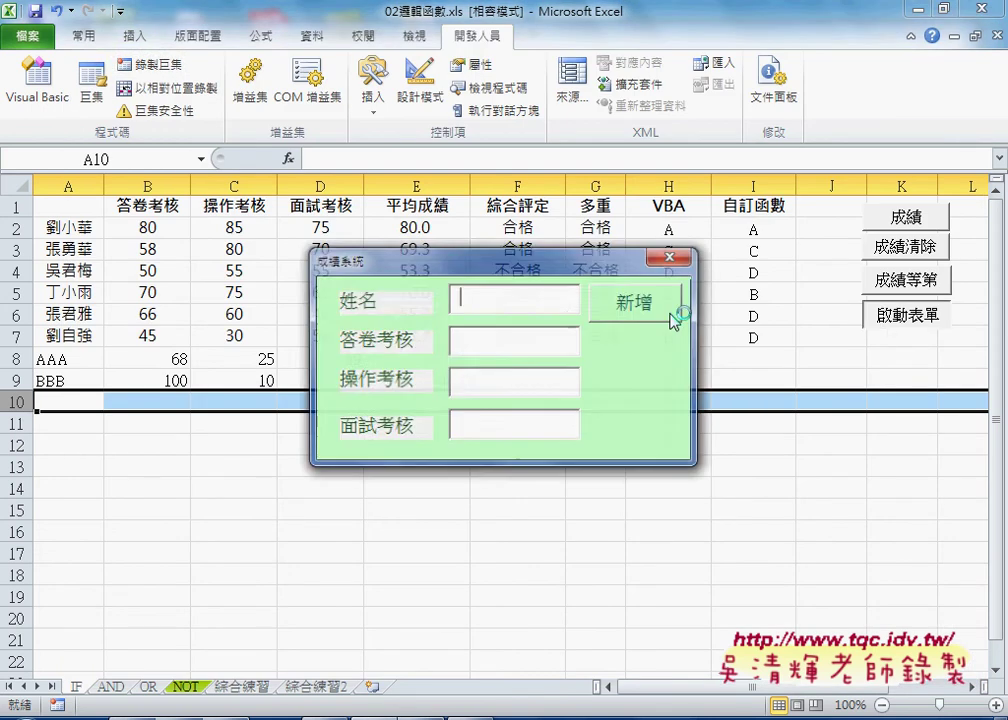
text(CC)
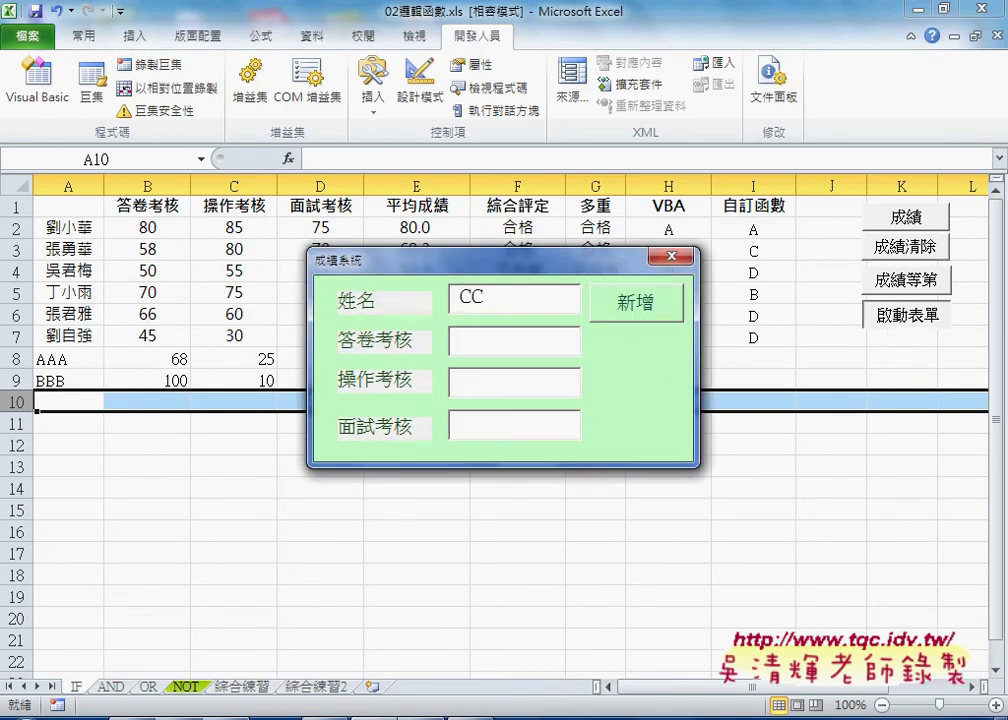
key(Return)
text(2)
text(2)
key(Return)
text(55)
key(Return)
text(89)
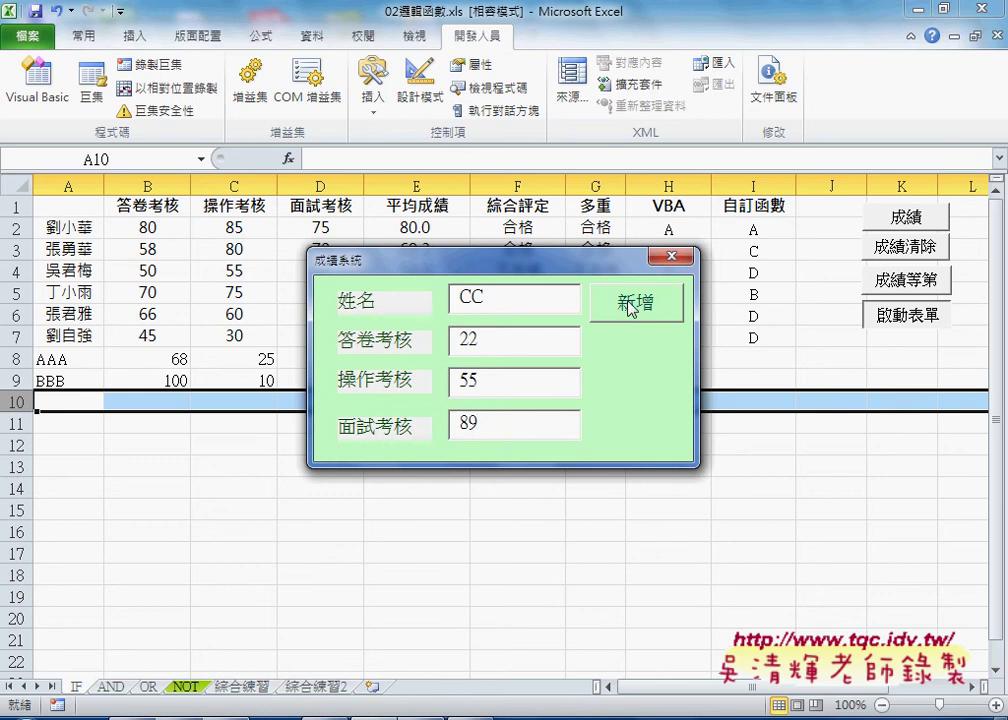
click(633, 310)
drag(590, 286, 682, 320)
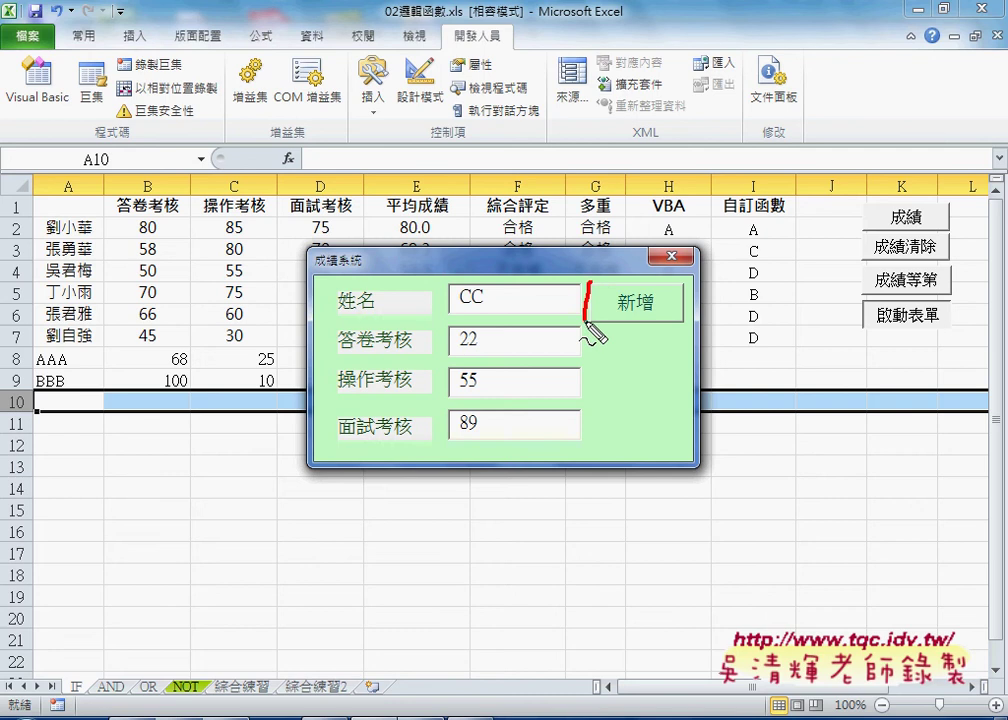
drag(592, 319, 656, 318)
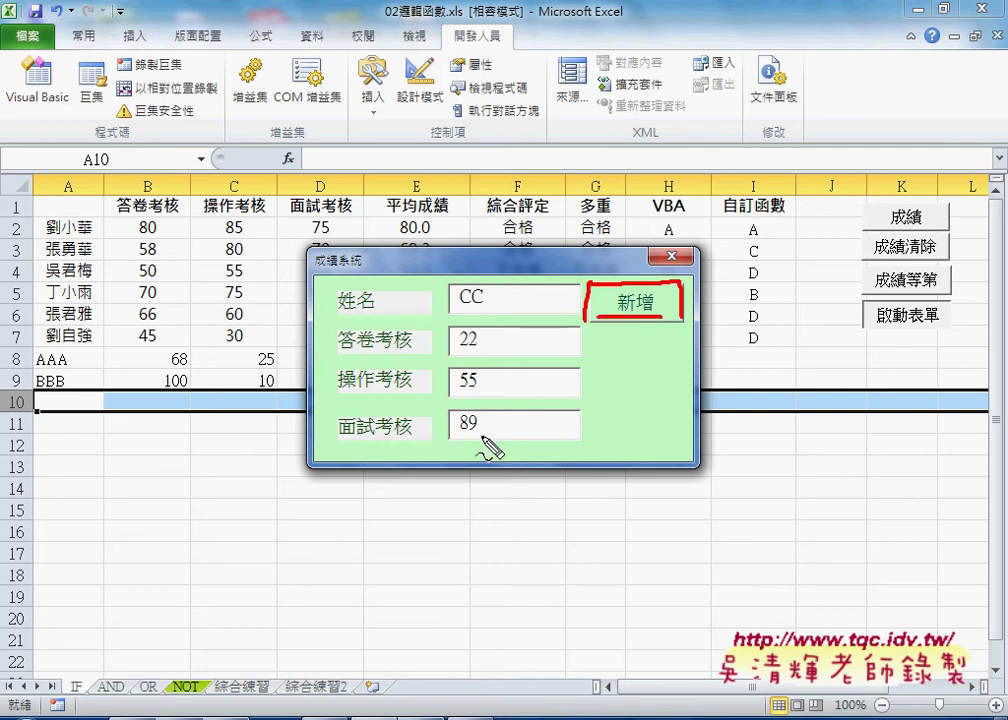
drag(462, 412, 484, 440)
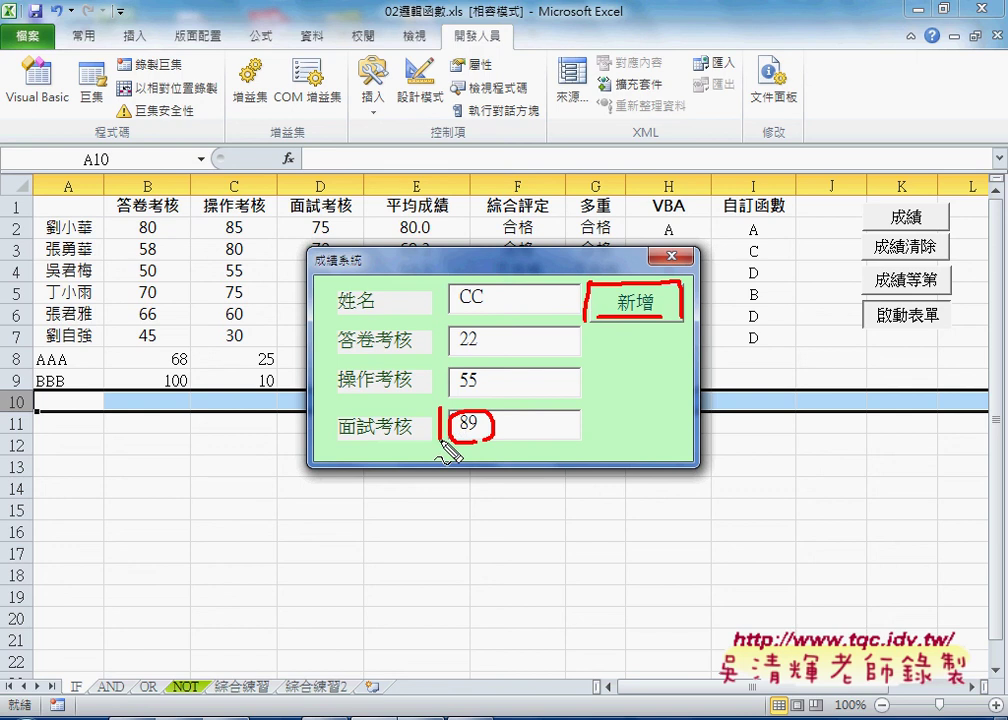
mouse_move(442, 412)
mouse_down()
mouse_move(492, 452)
mouse_move(638, 336)
mouse_up()
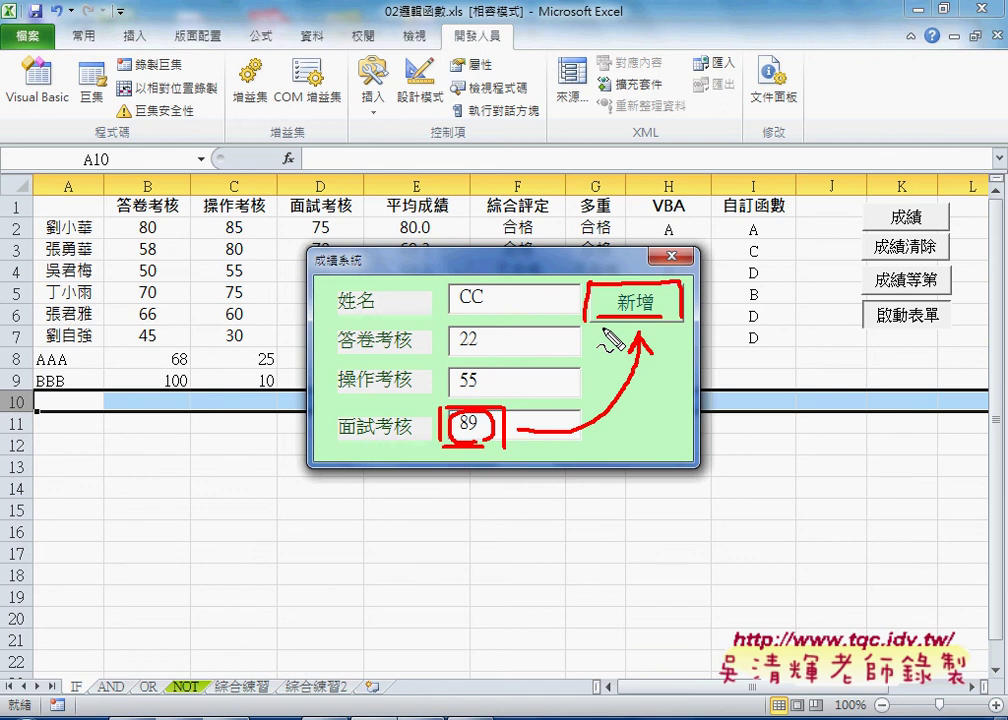
- Close the grade form and double-click the txt04 box in the VBA form designer to get a txt04_Change stub
key(Escape)
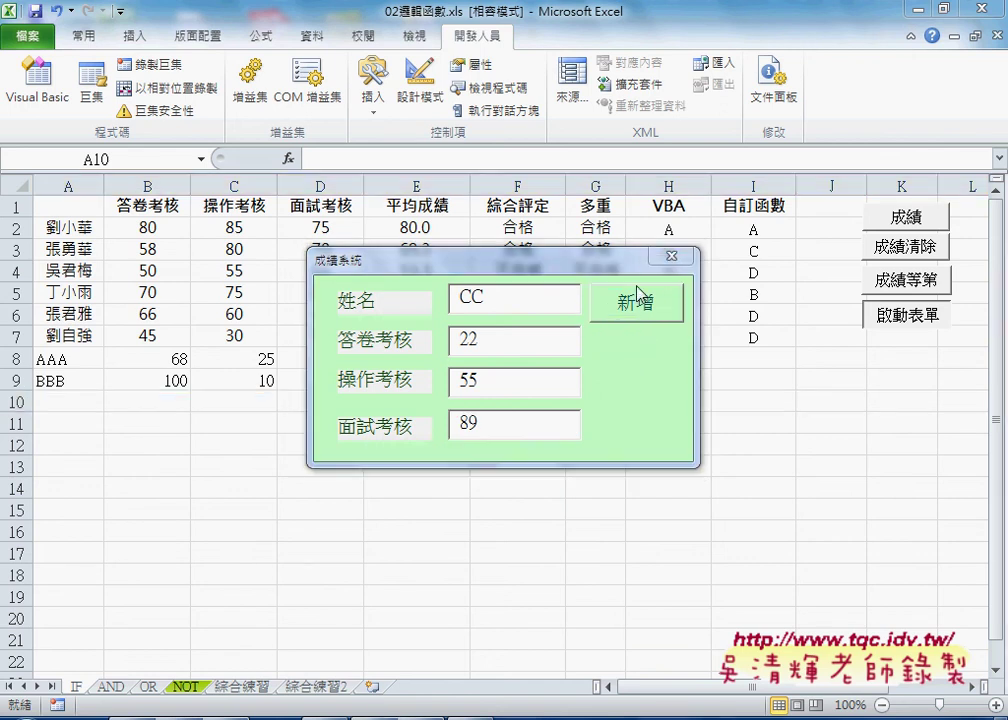
click(668, 258)
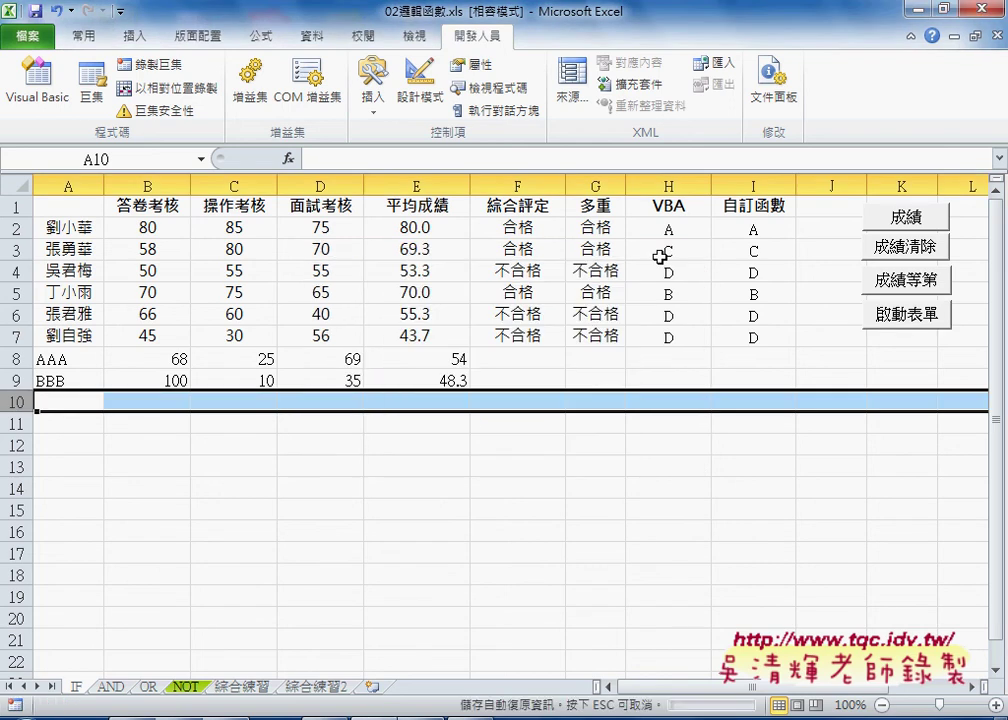
click(40, 80)
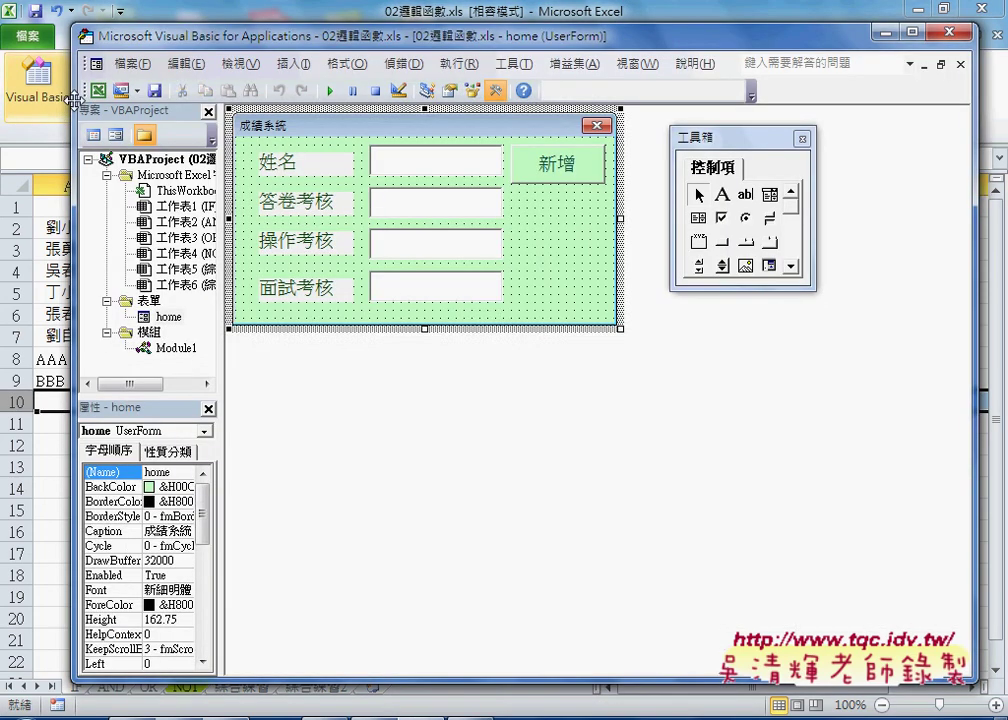
click(450, 292)
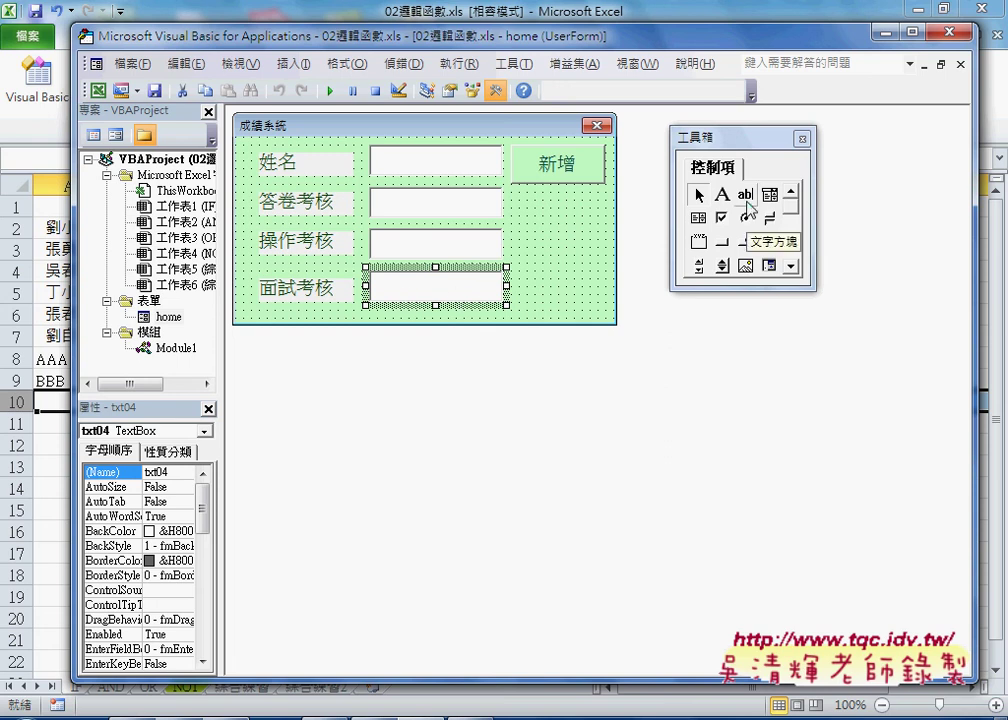
double_click(445, 297)
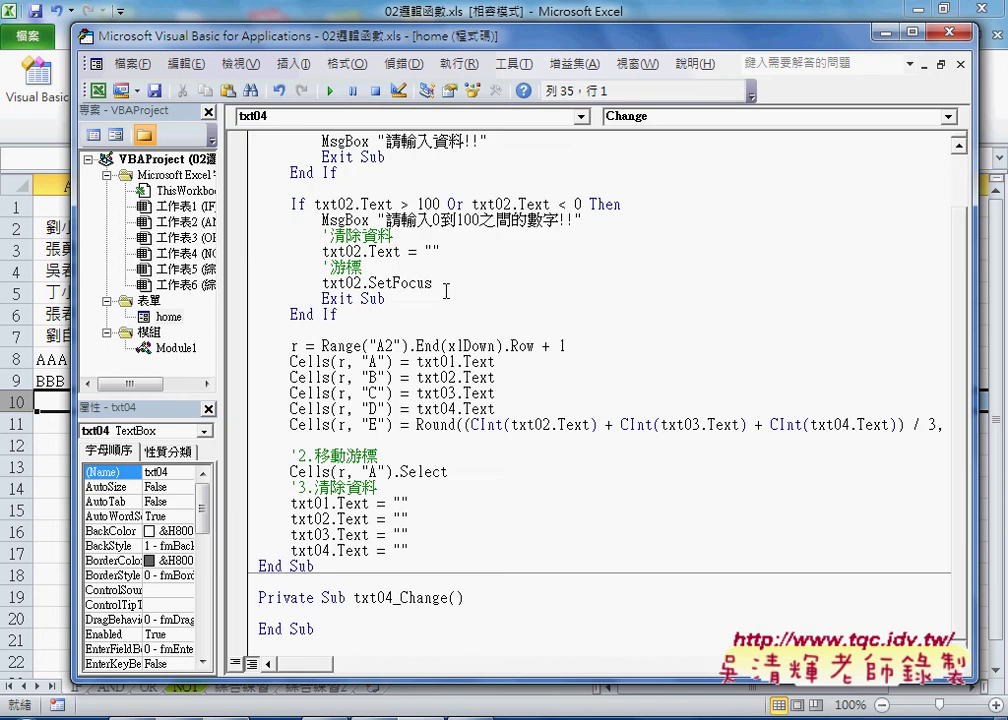
- Choose KeyDown from txt04's event list to add a txt04_KeyDown(KeyCode, Shift) stub, then highlight KeyCode
drag(401, 598, 446, 603)
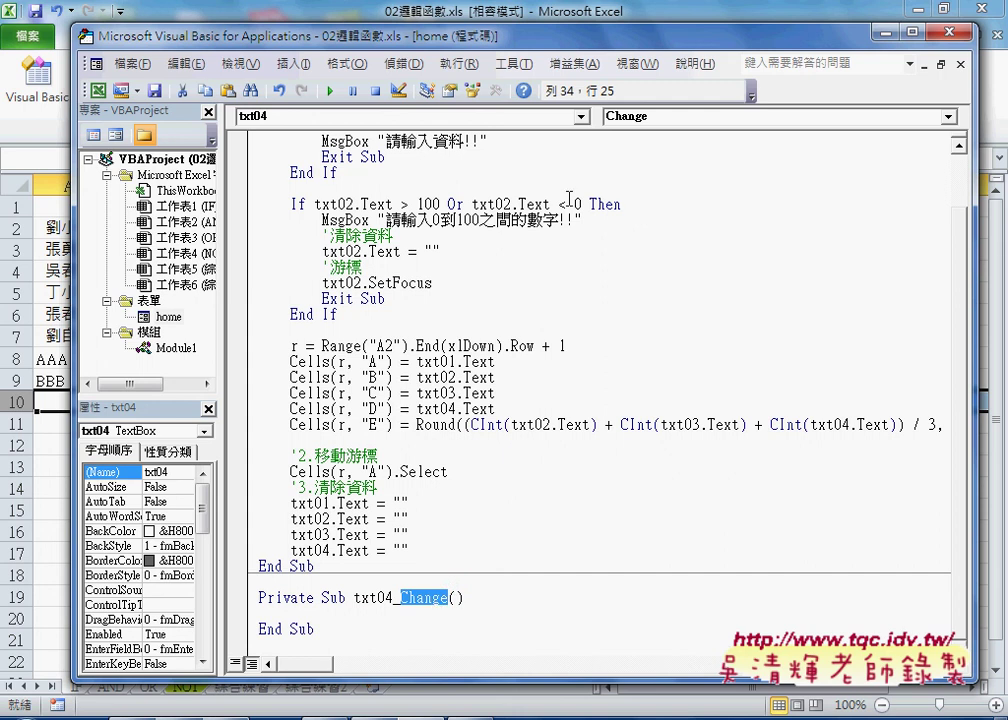
click(666, 118)
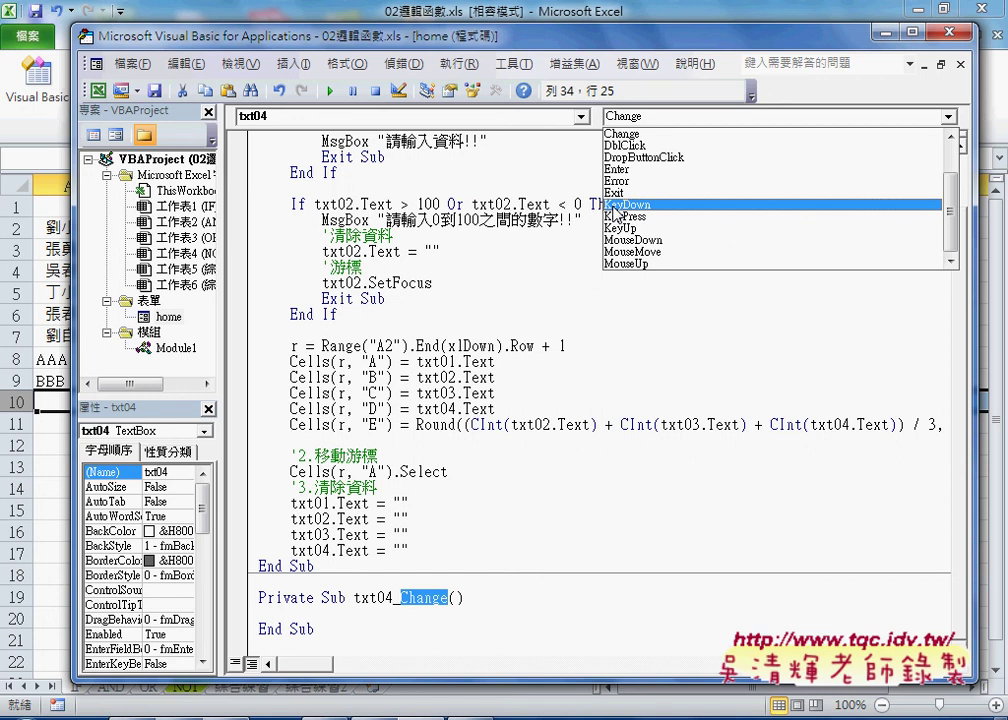
click(617, 205)
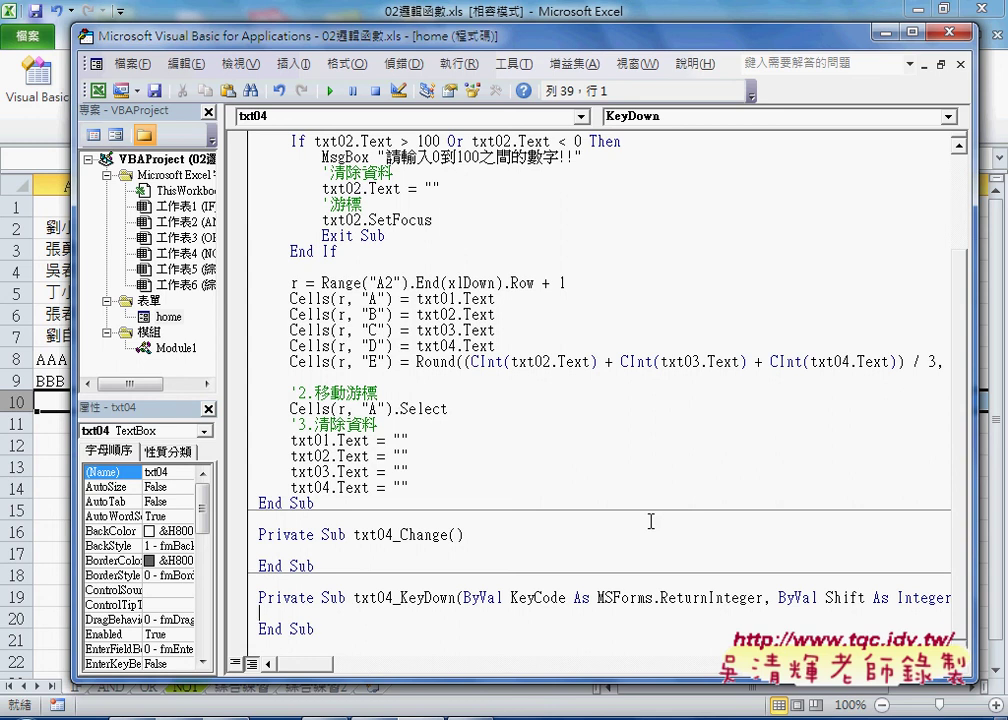
double_click(540, 598)
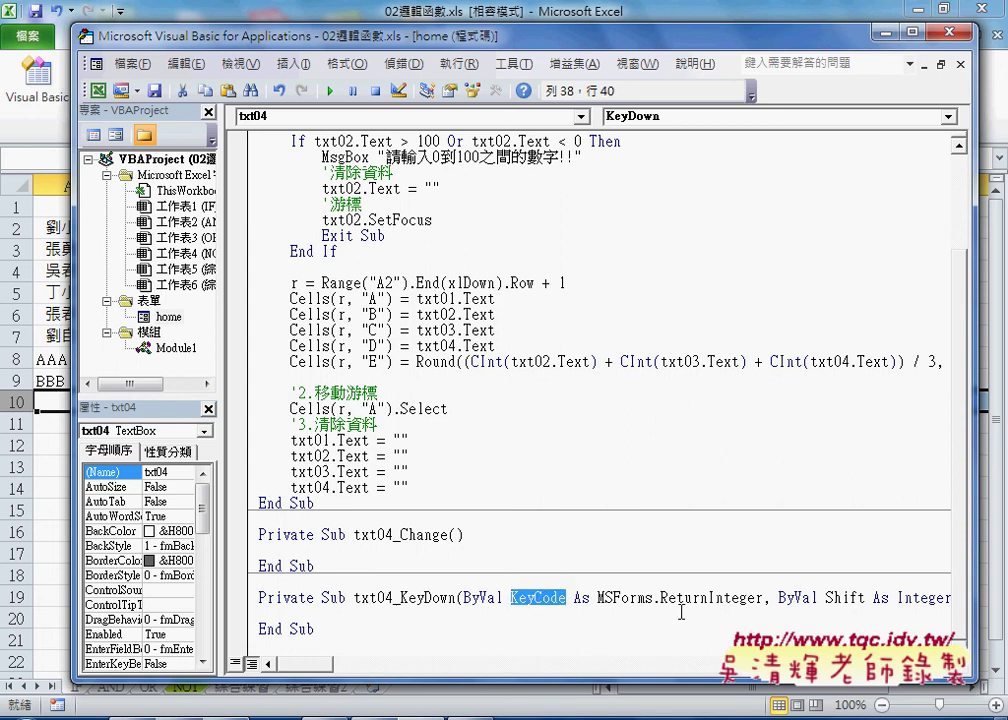